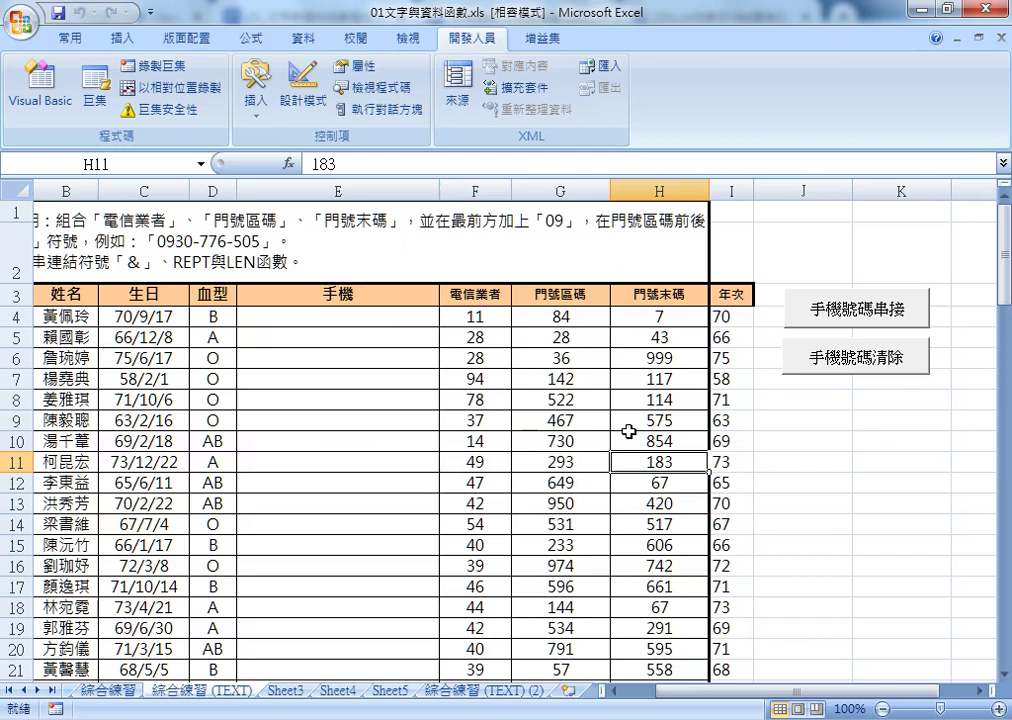
From cell E4, fill the 手機 column with combined phone numbers, then clear it again
left_click(405, 318)
left_click(857, 318)
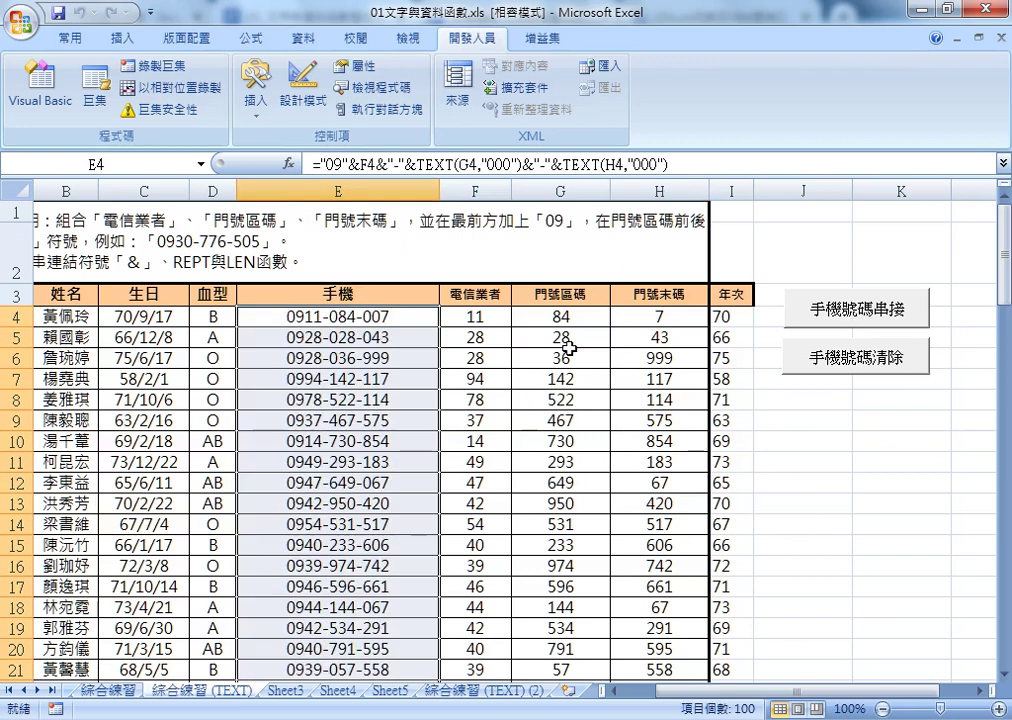
left_click(790, 358)
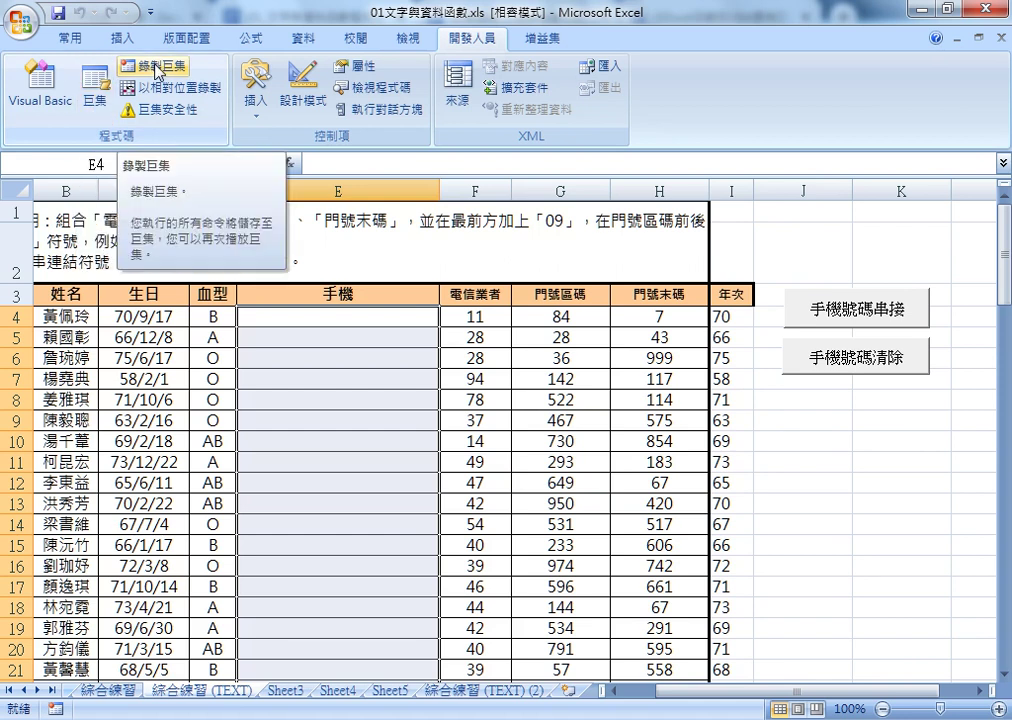
Open the Macro dialog and select 手機號碼串接 from the list
left_click(107, 105)
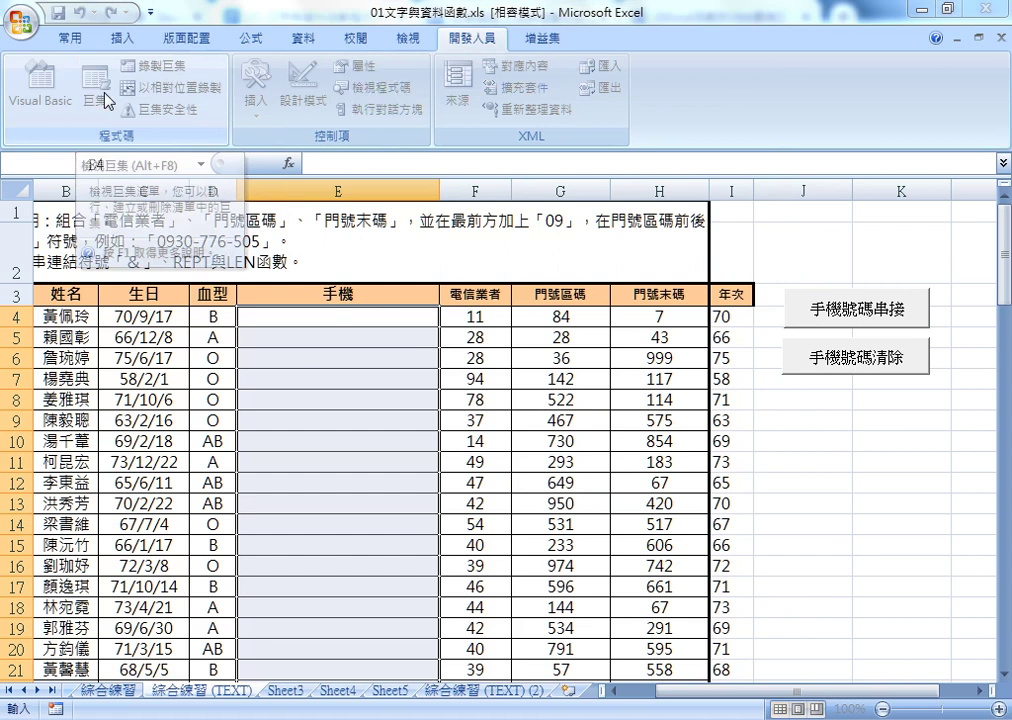
left_click(710, 132)
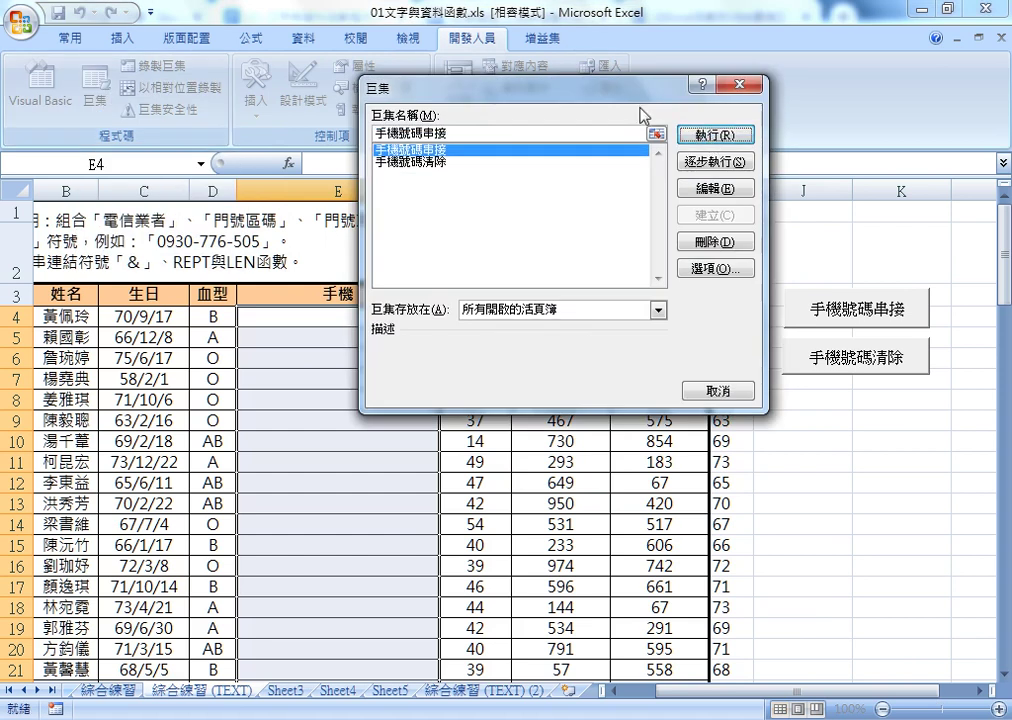
left_click(712, 190)
left_click_drag(384, 170, 455, 150)
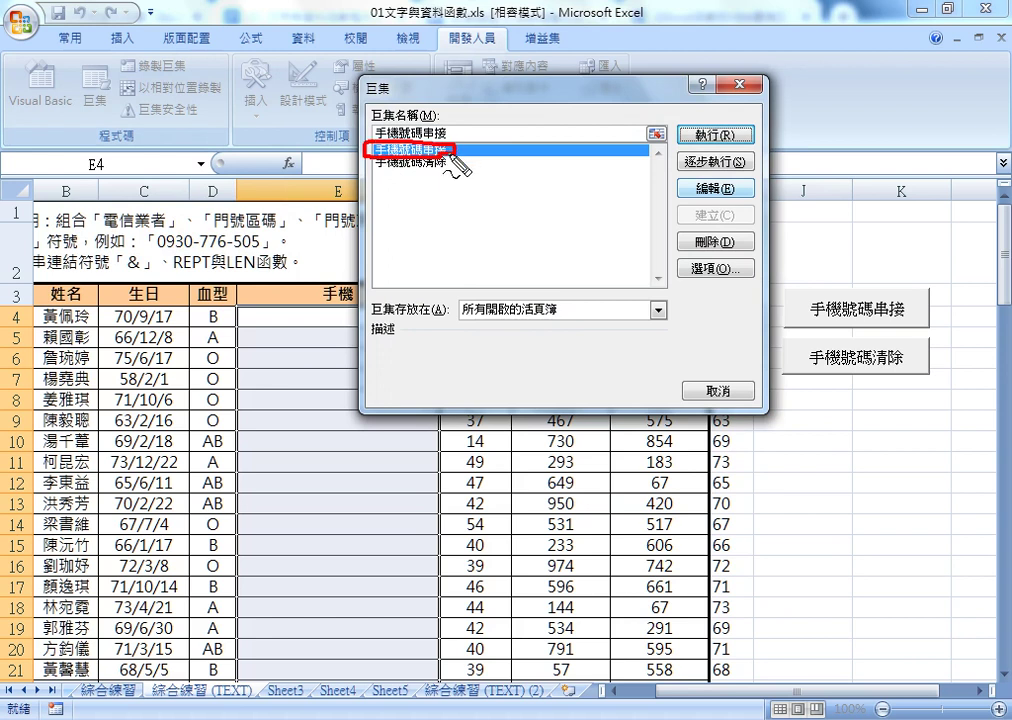
left_click_drag(722, 184, 724, 194)
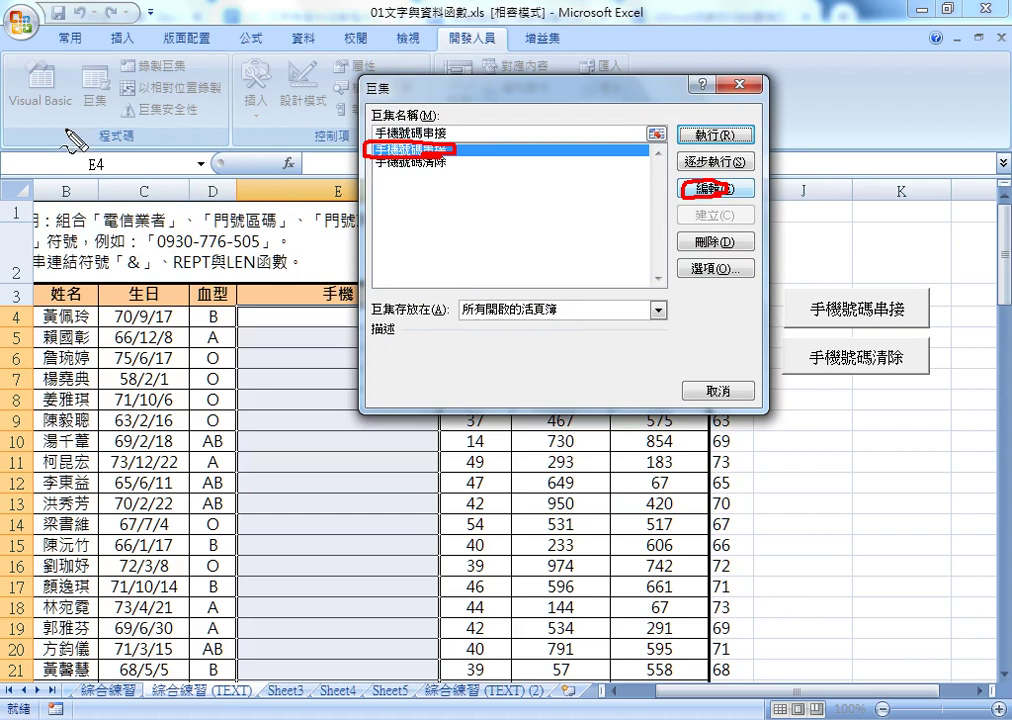
left_click_drag(58, 108, 56, 133)
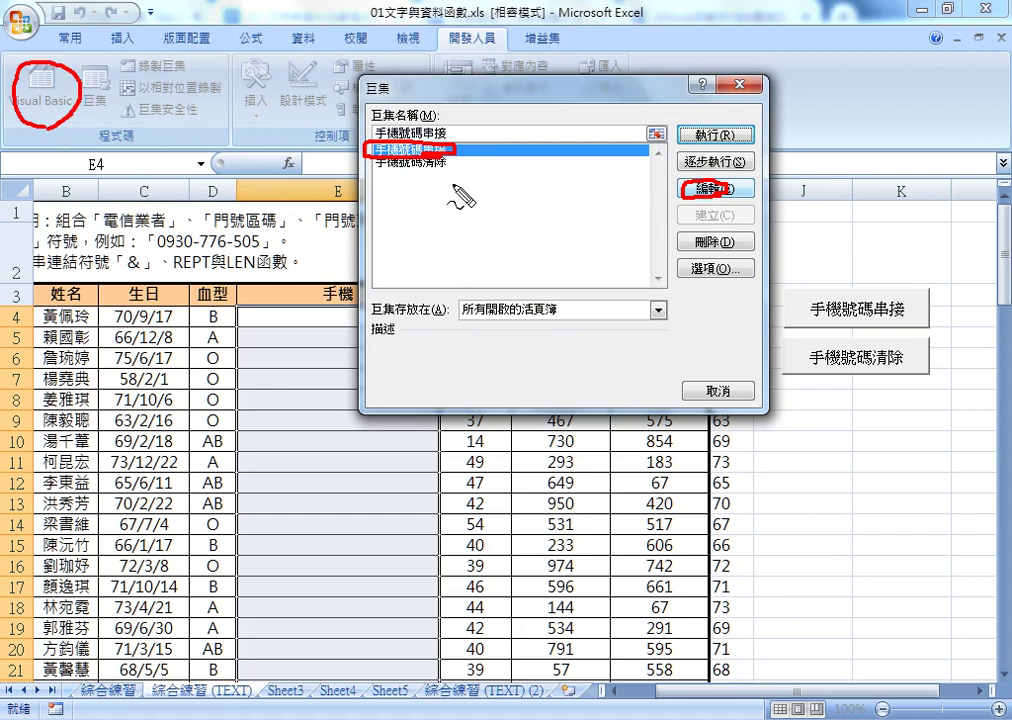
mouse_move(662, 207)
left_mouse_down()
mouse_move(100, 143)
mouse_move(126, 111)
left_mouse_up()
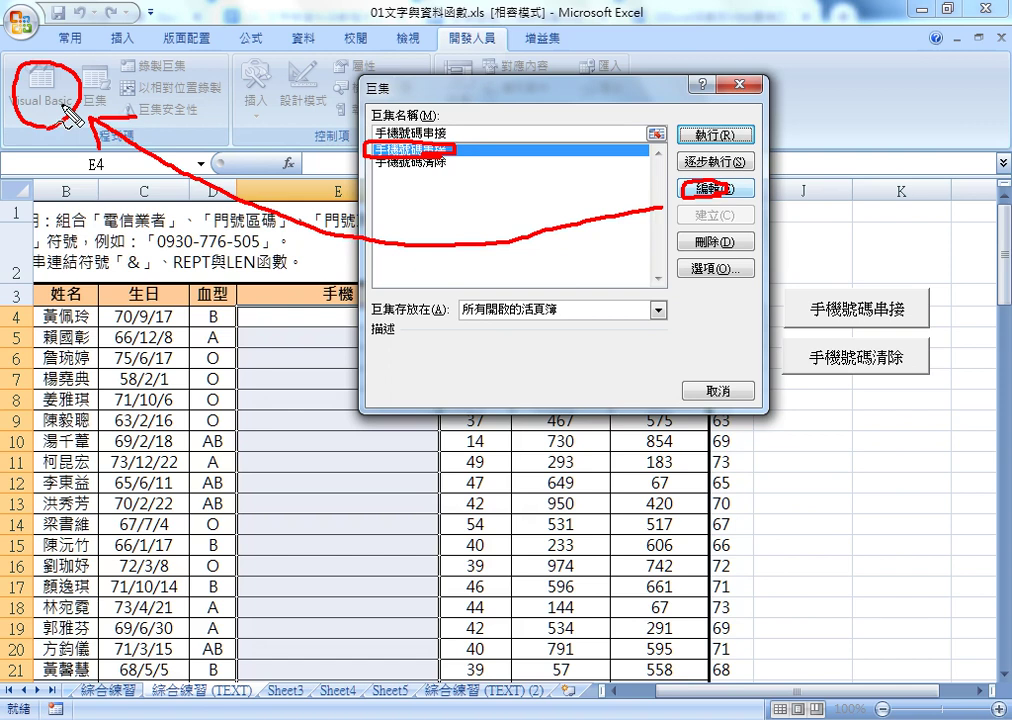
key("Escape")
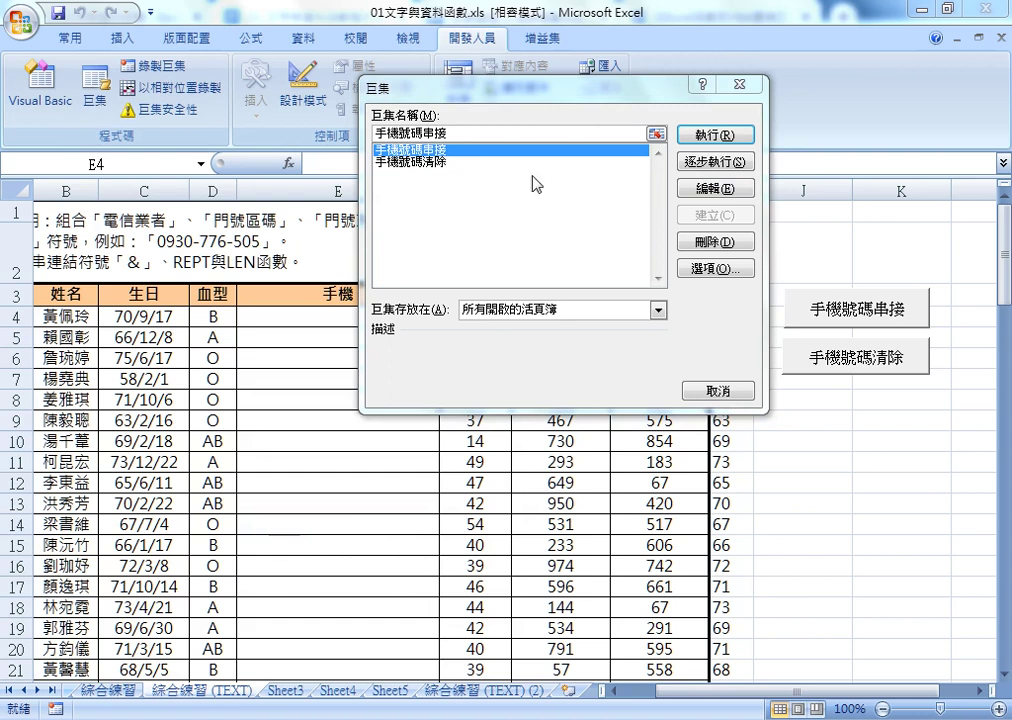
Open the 手機號碼串接 code in Module1 and position the editor window beside the sheet
left_click(750, 205)
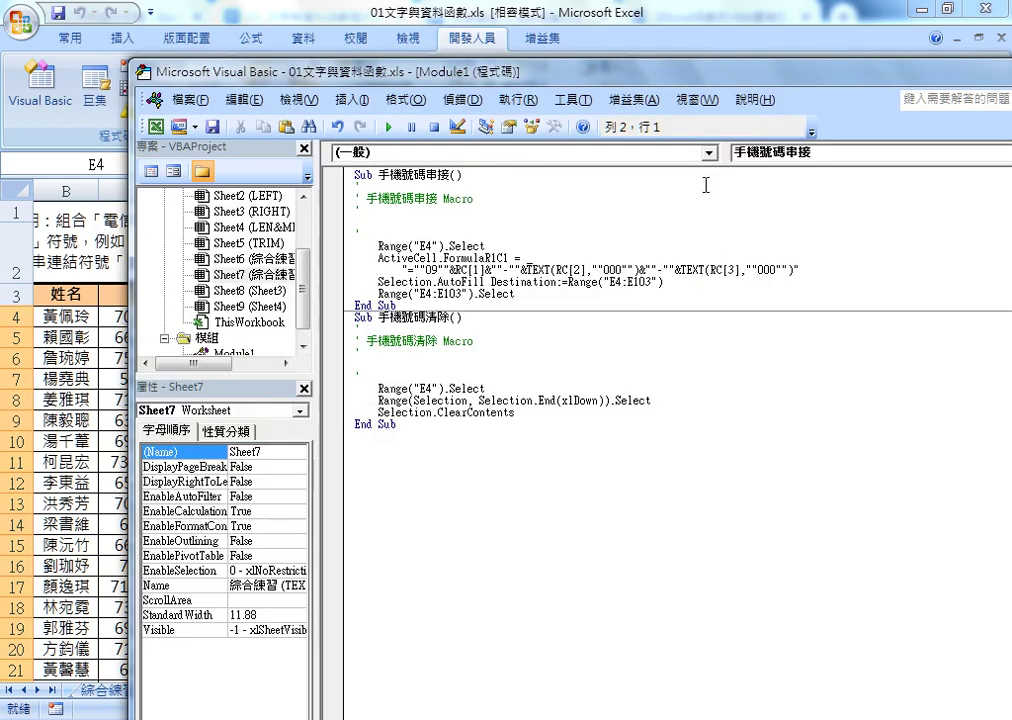
left_click_drag(337, 80, 207, 27)
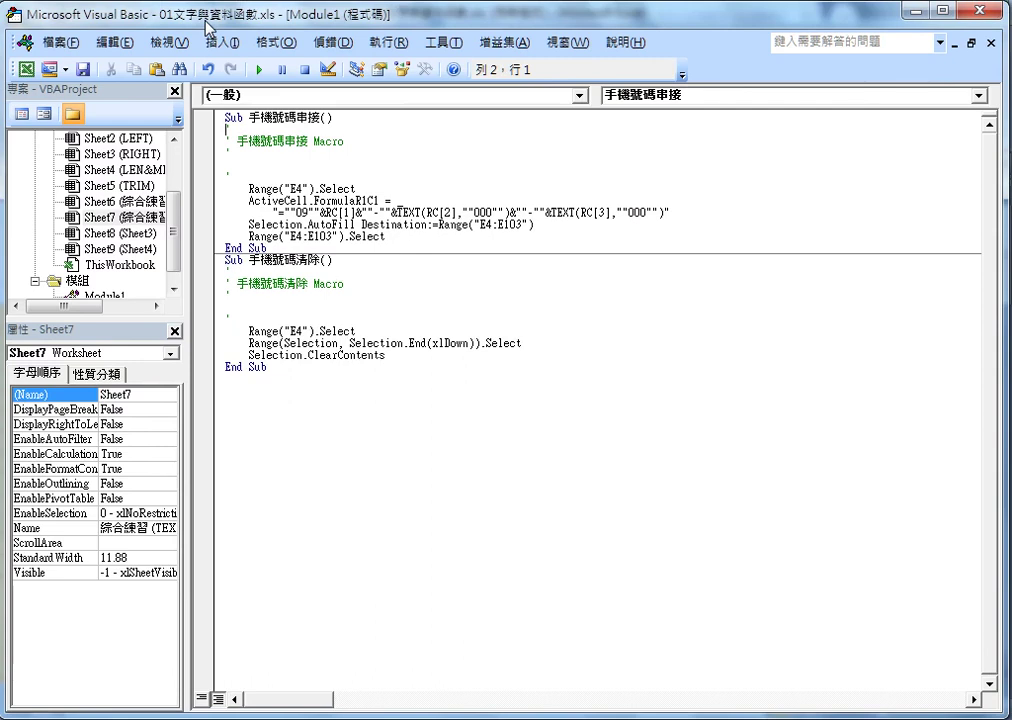
double_click(208, 26)
left_click_drag(212, 42, 397, 80)
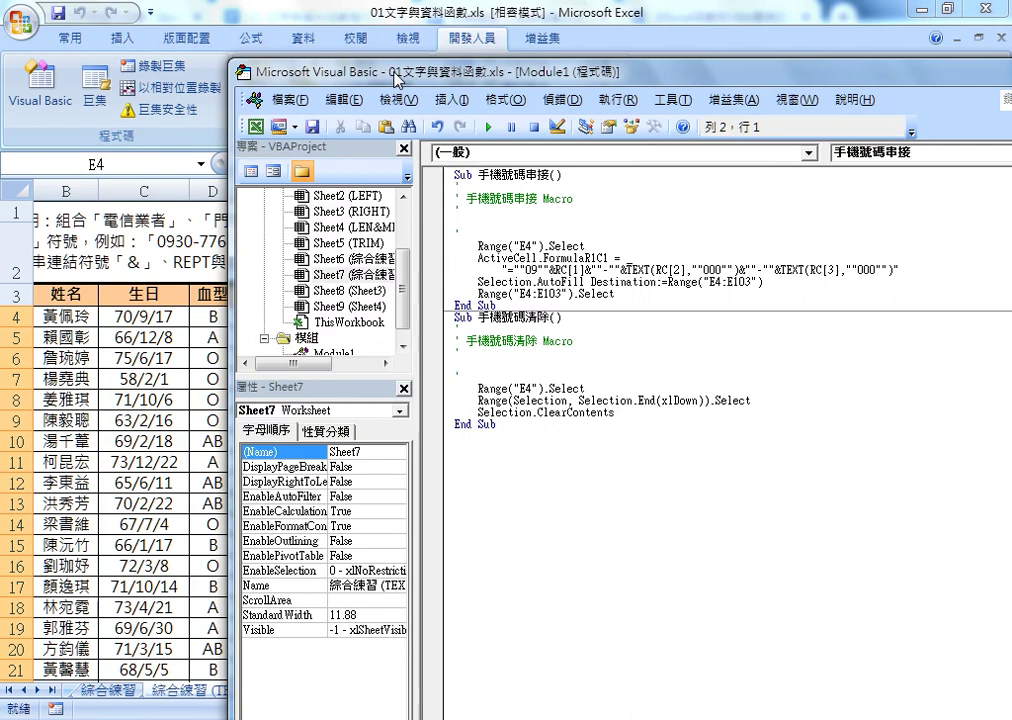
mouse_move(252, 78)
left_mouse_down()
mouse_move(425, 220)
mouse_move(245, 77)
left_mouse_up()
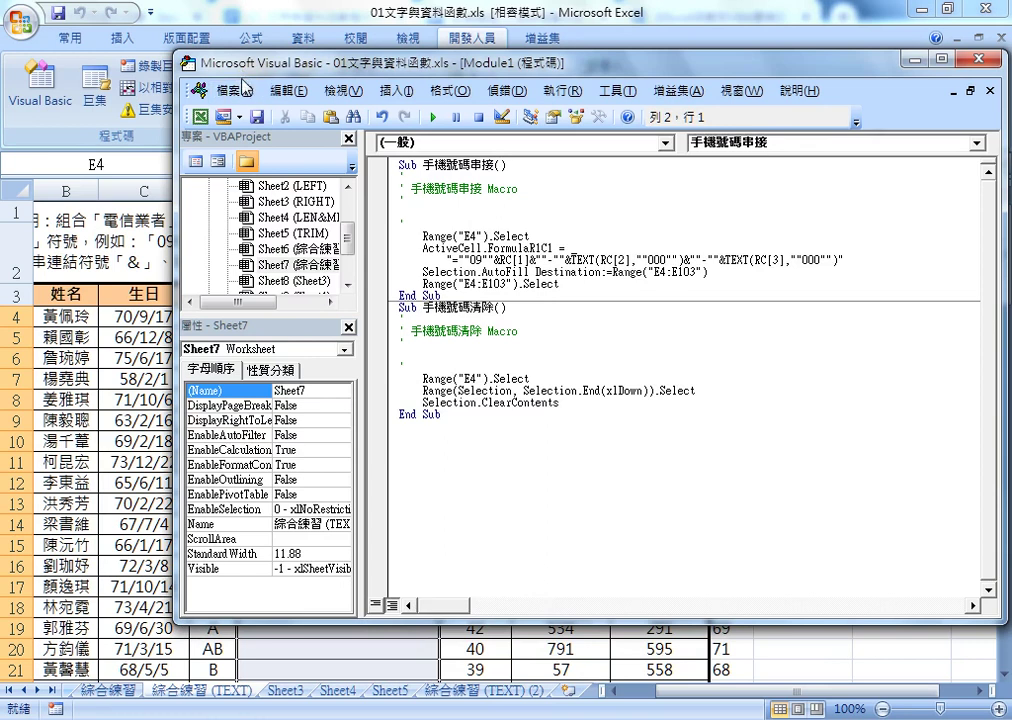
left_click_drag(258, 78, 250, 155)
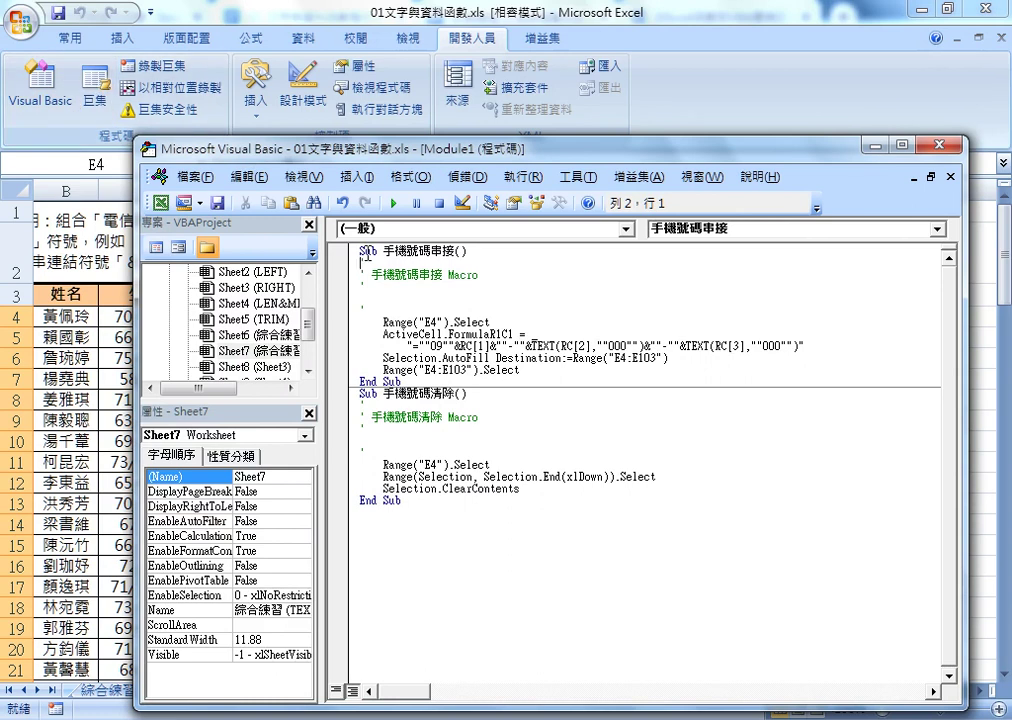
left_click_drag(384, 252, 455, 252)
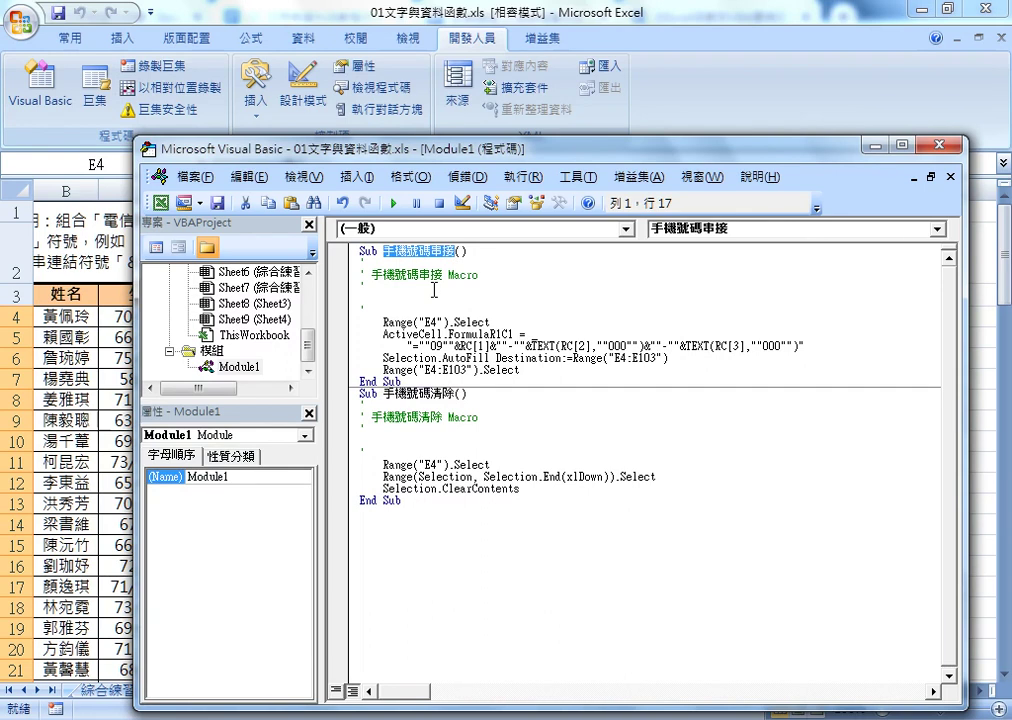
left_click_drag(384, 394, 455, 400)
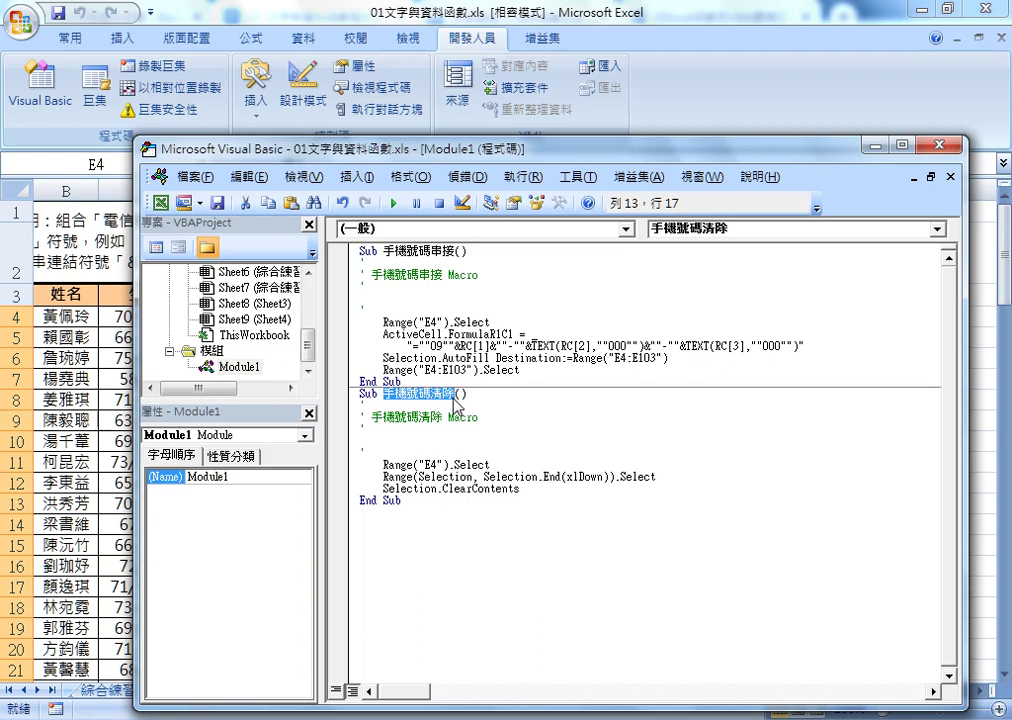
left_click_drag(458, 402, 380, 268)
left_click_drag(359, 389, 379, 388)
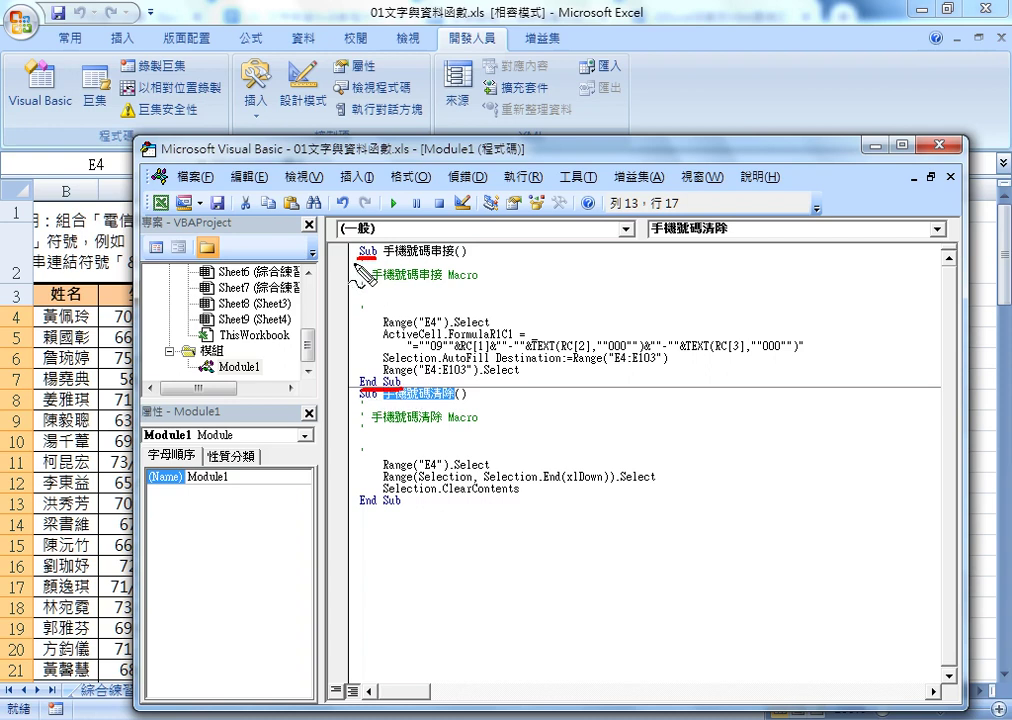
left_click_drag(352, 250, 350, 380)
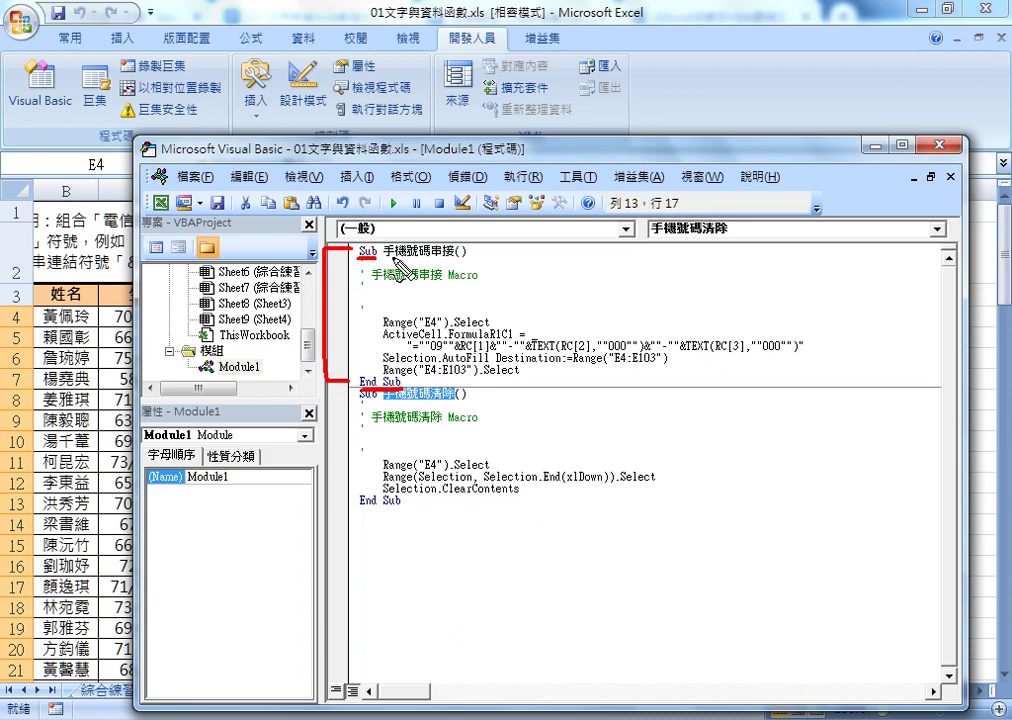
left_click_drag(383, 258, 467, 258)
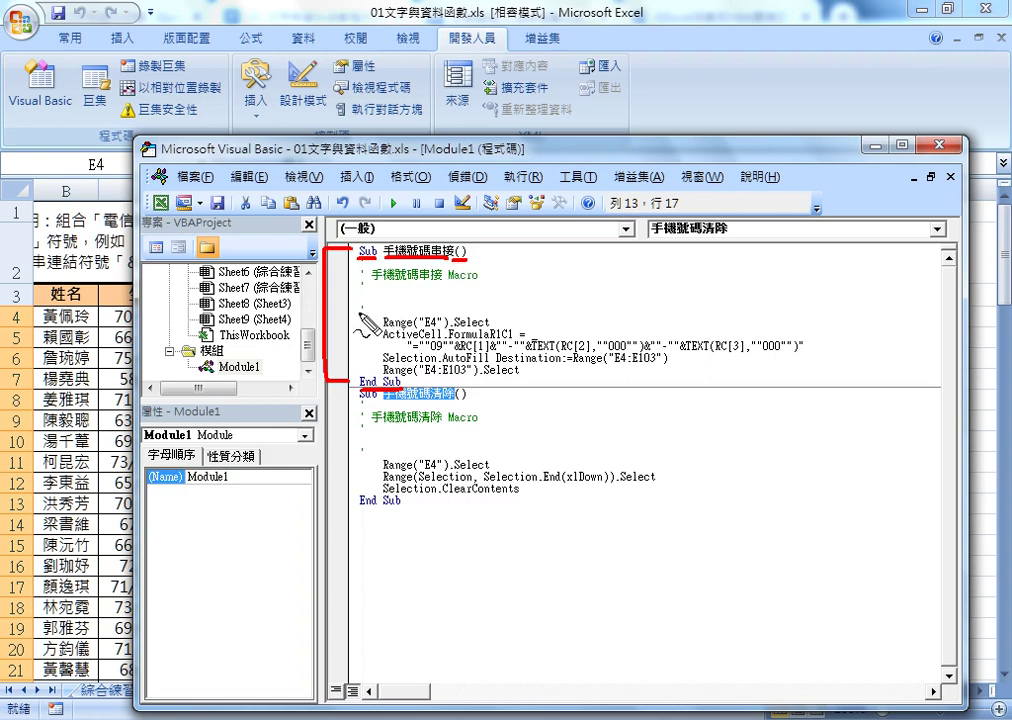
left_click_drag(361, 306, 363, 312)
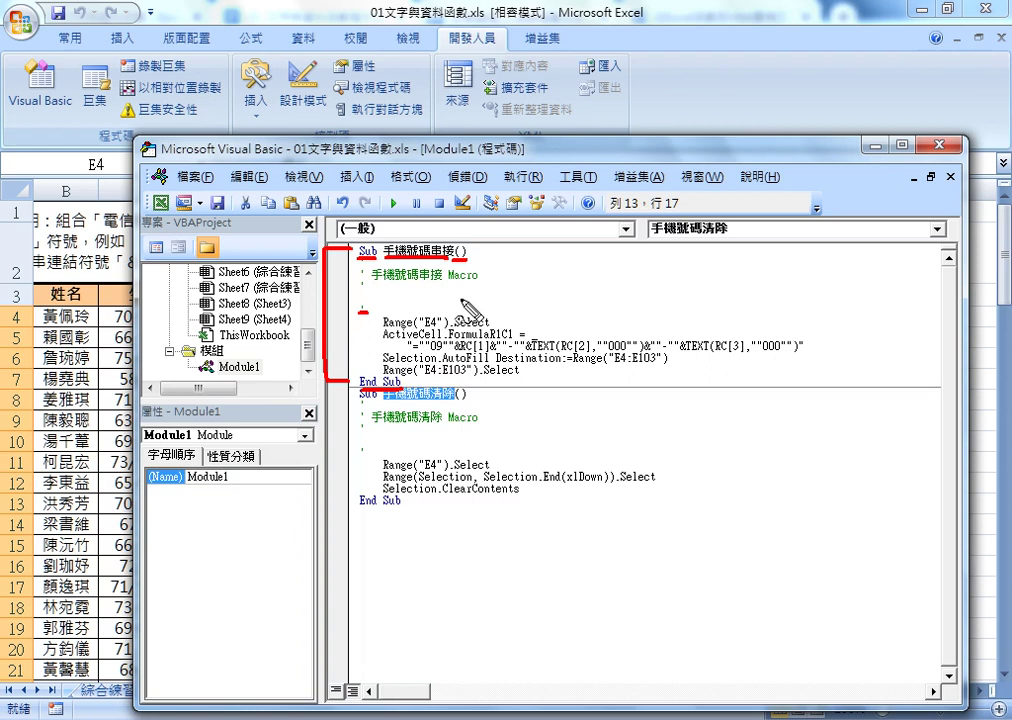
Delete the apostrophe comment lines directly beneath Sub 手機號碼串接
key("Escape")
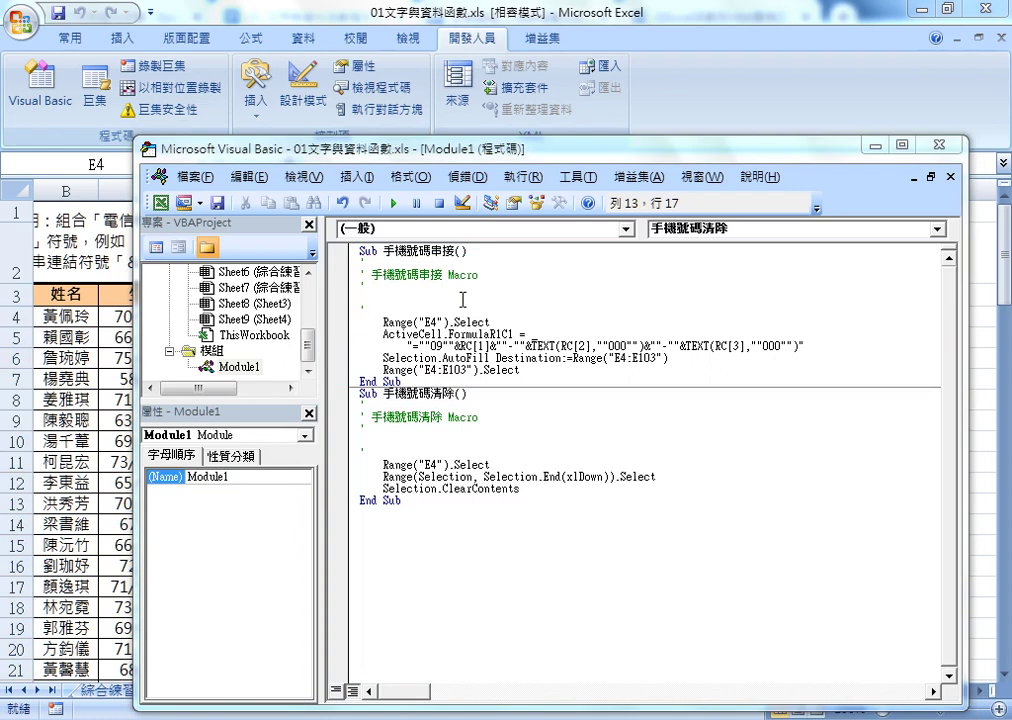
left_click(389, 308)
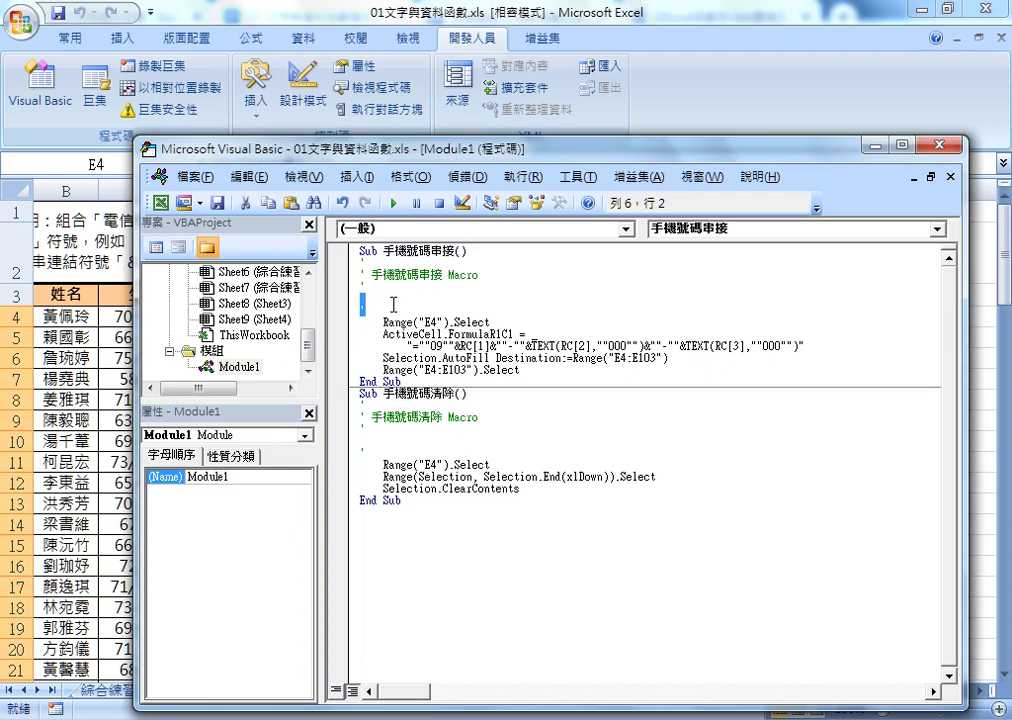
left_click_drag(389, 308, 358, 264)
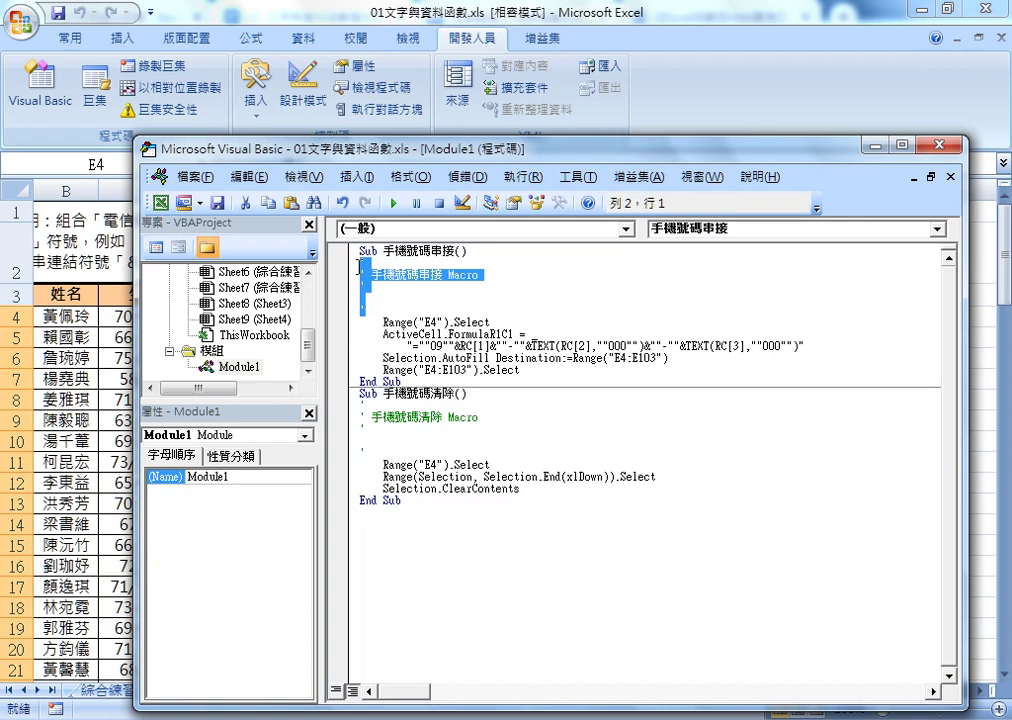
key("Delete")
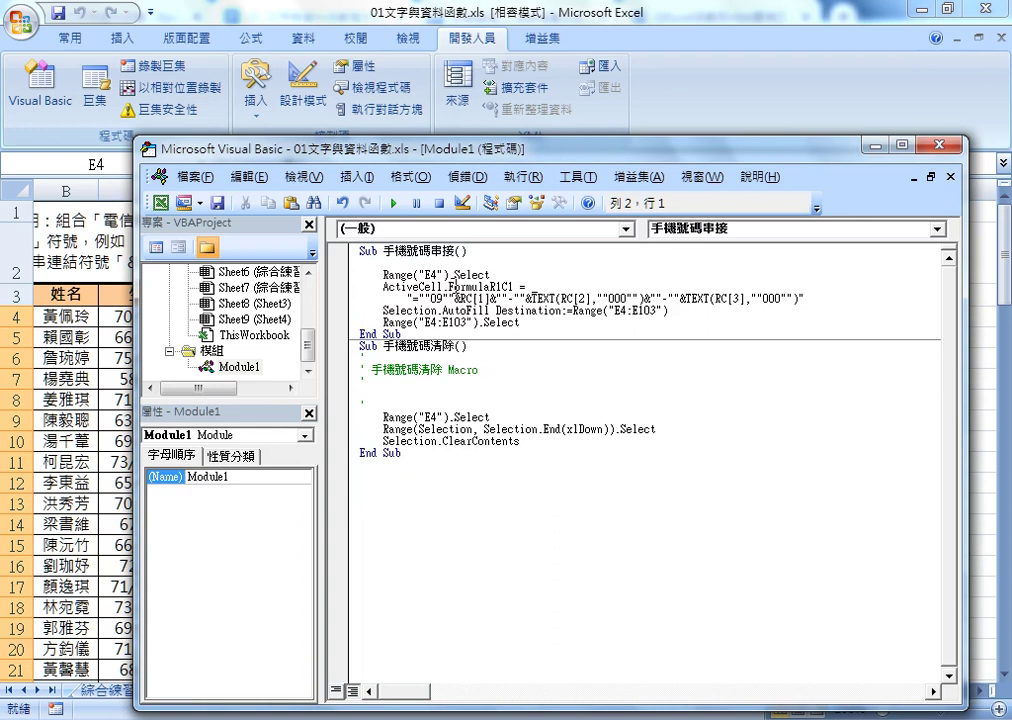
Set the code font size to 12 in the editor's Editor Format options
left_click(578, 180)
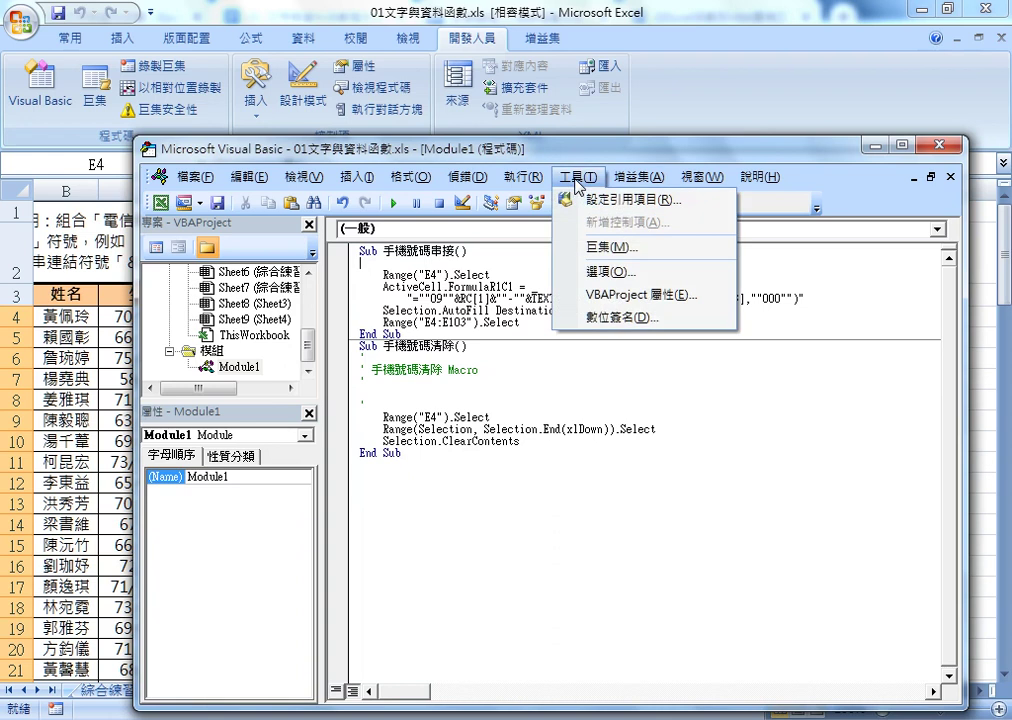
left_click(610, 271)
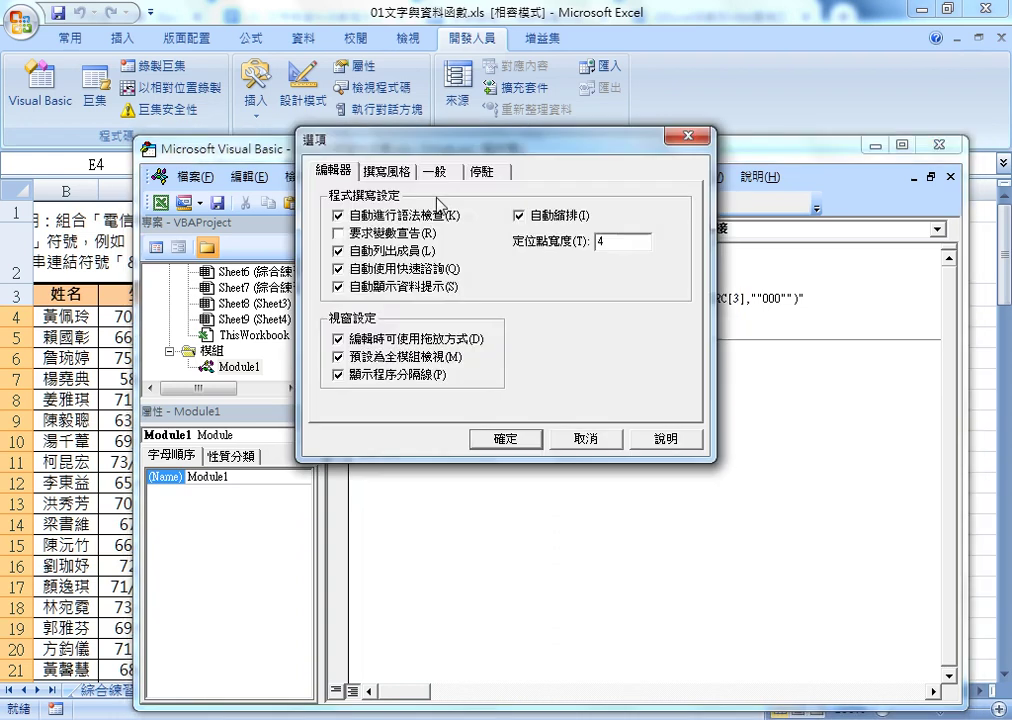
left_click(388, 174)
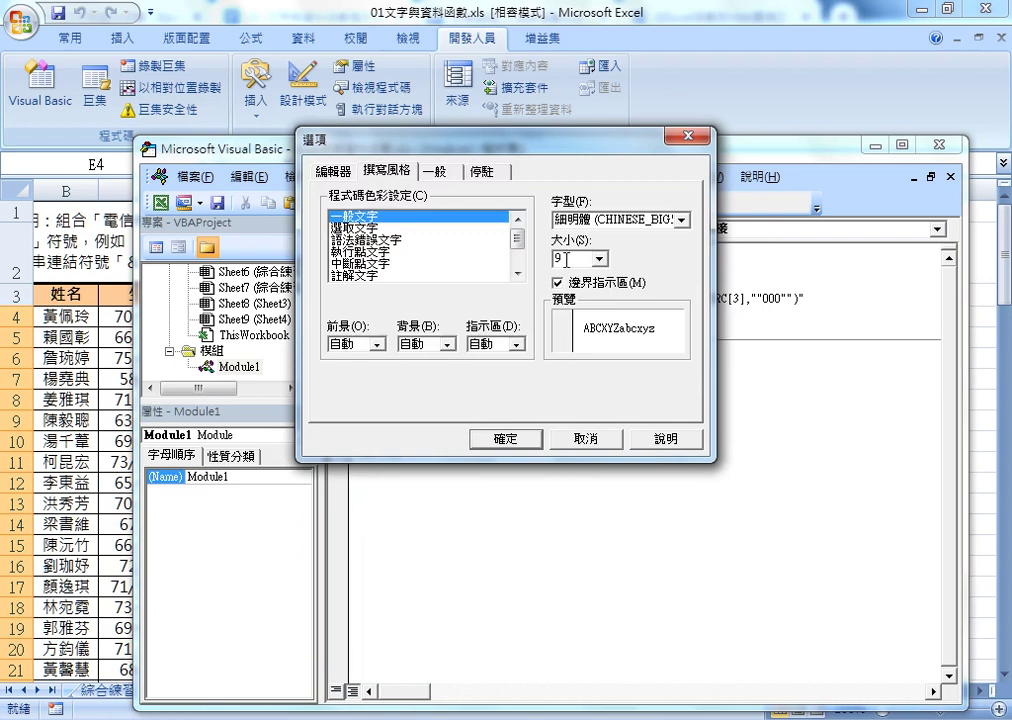
left_click(603, 262)
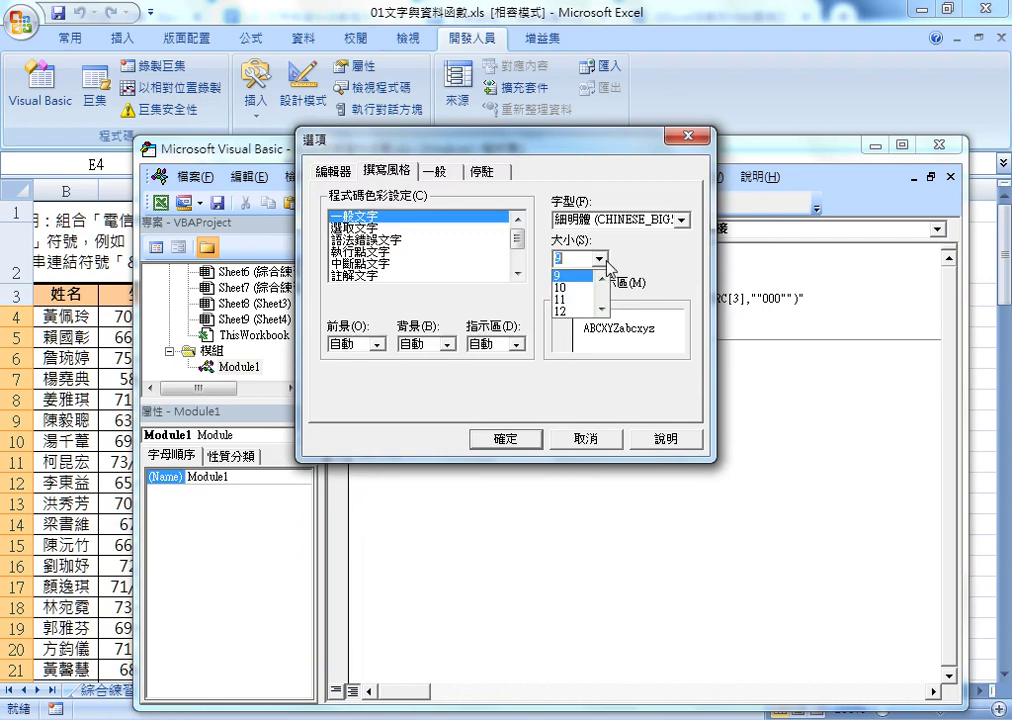
left_click(565, 311)
left_click(518, 441)
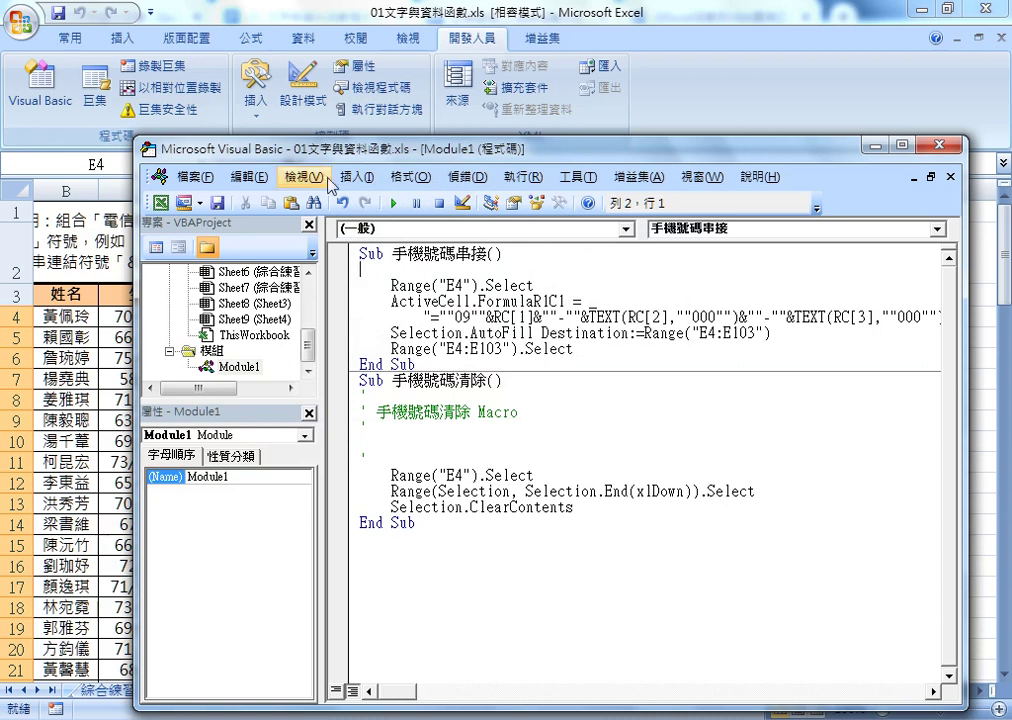
Move and widen the editor window and code pane so the long lines fit
left_click_drag(330, 163, 234, 122)
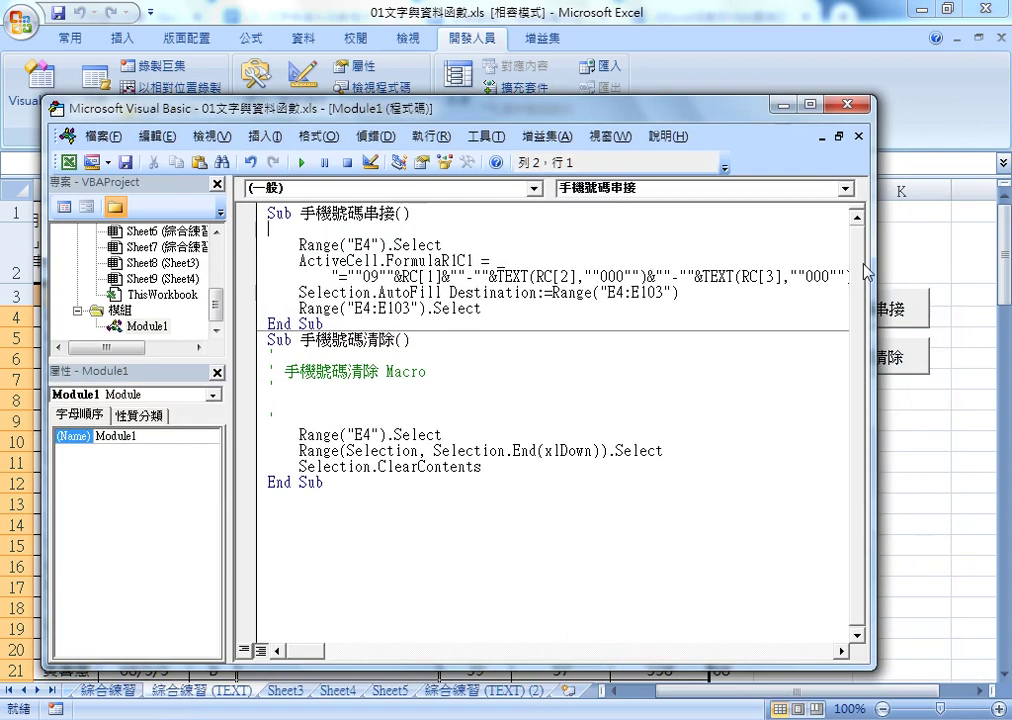
left_click_drag(870, 263, 922, 263)
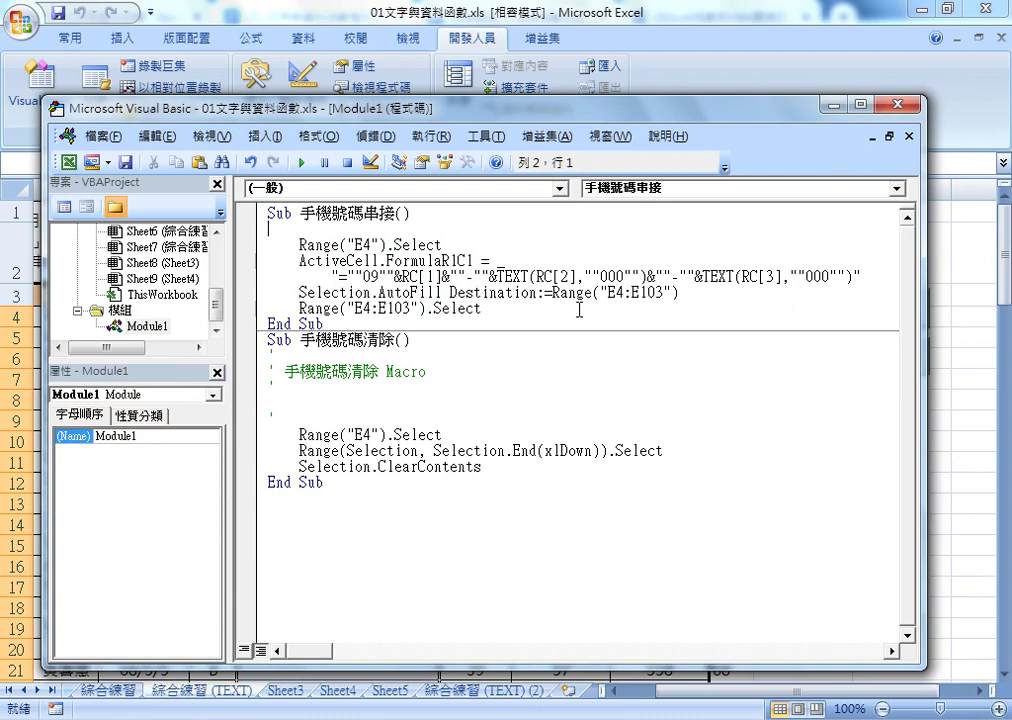
left_click_drag(231, 268, 255, 268)
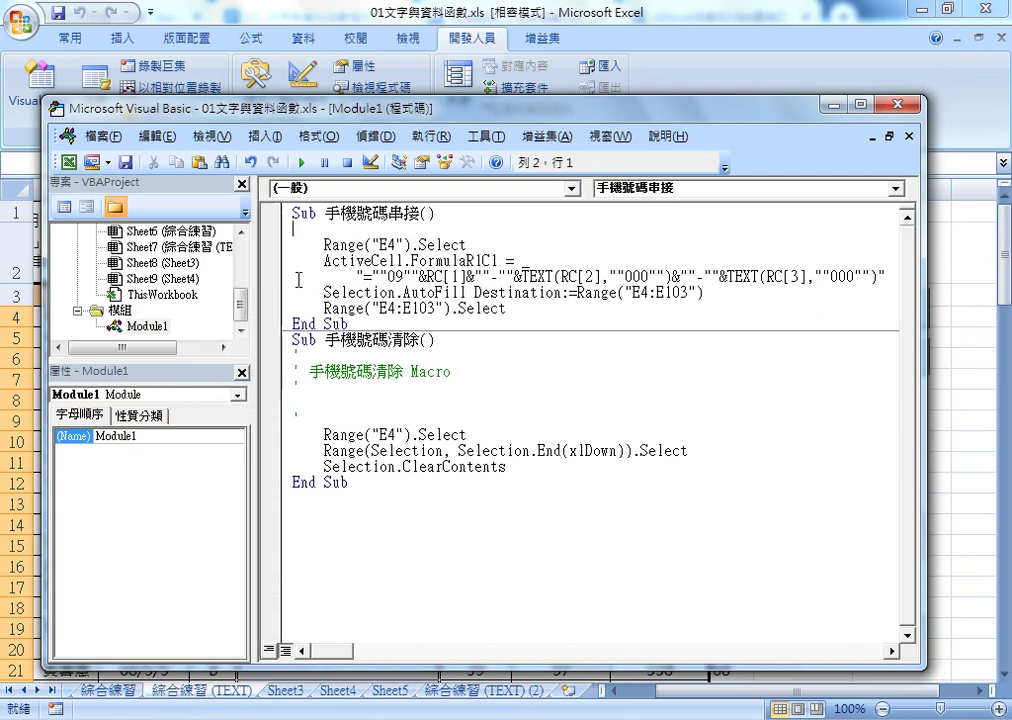
left_click(445, 308)
left_click(445, 228)
Close the editor, reopen 手機號碼串接 via Macros, close it, and relaunch Visual Basic
left_click(908, 105)
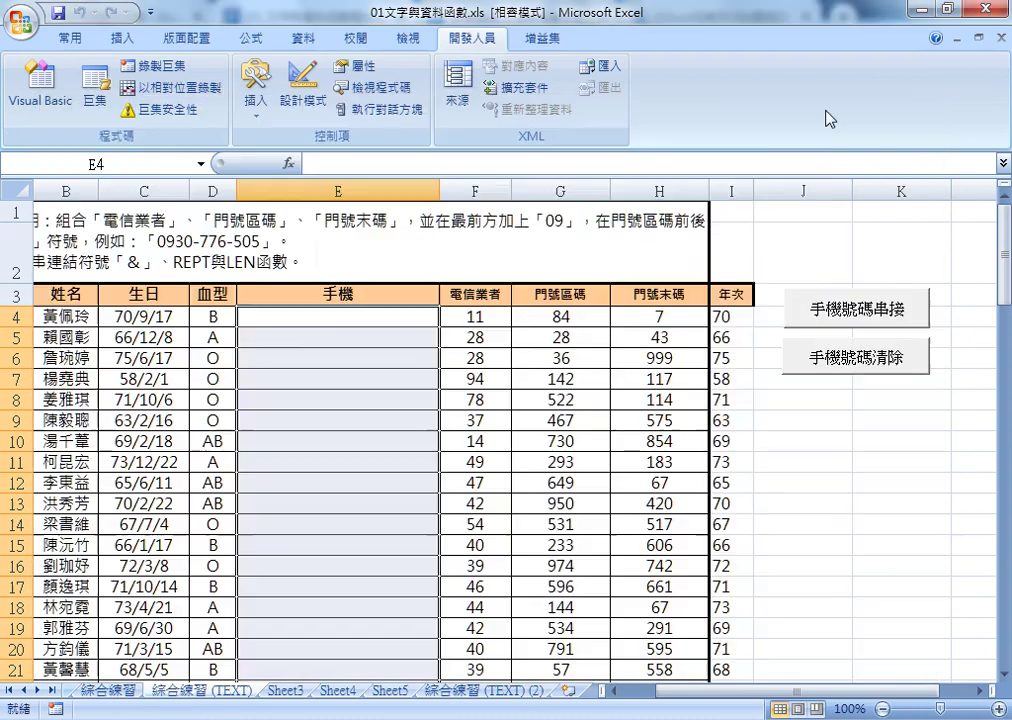
left_click(95, 88)
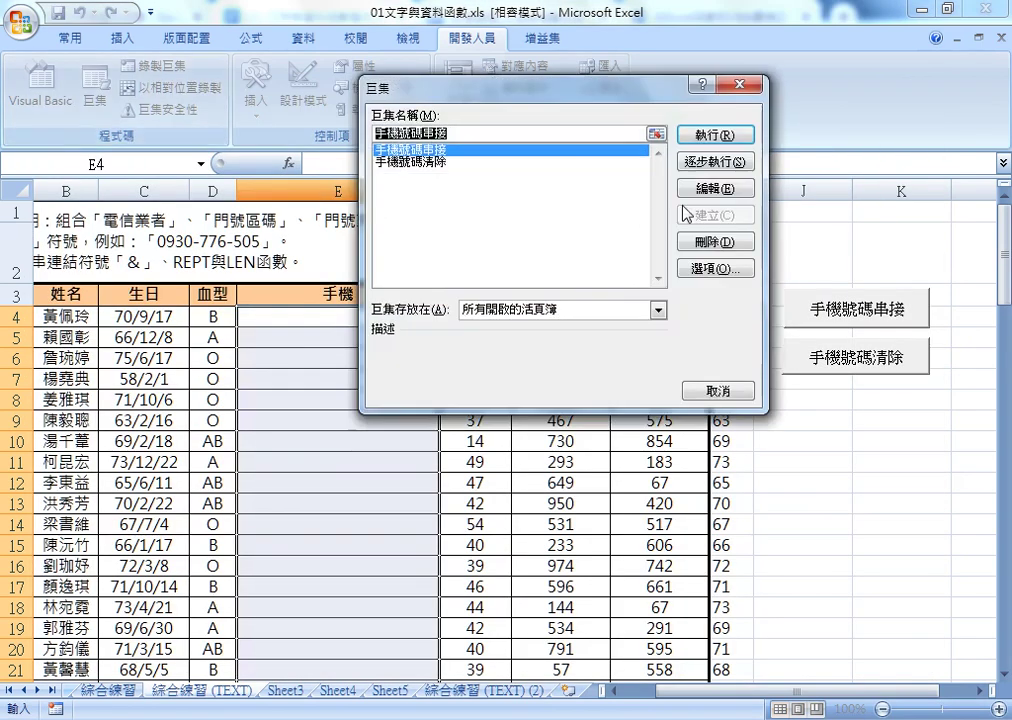
left_click(708, 190)
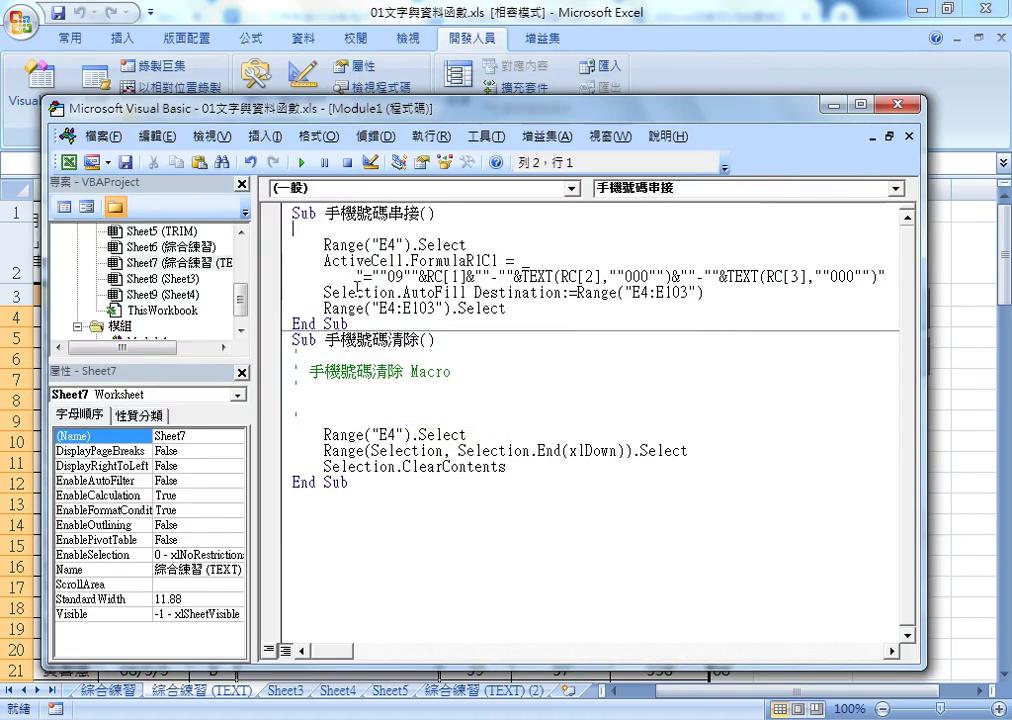
left_click(897, 104)
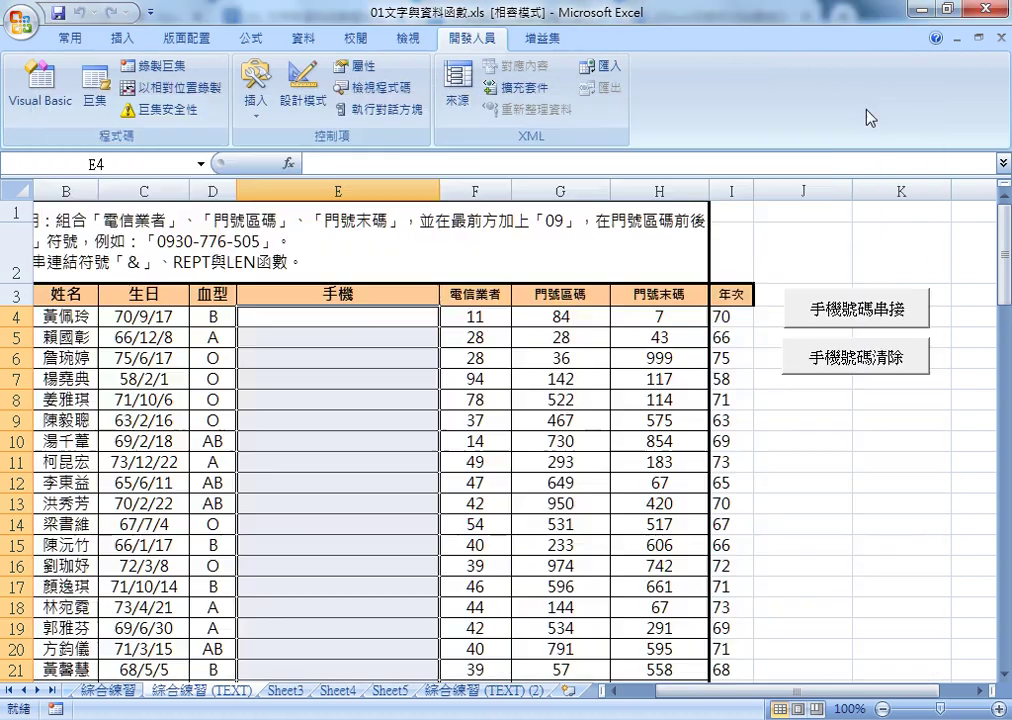
left_click(50, 100)
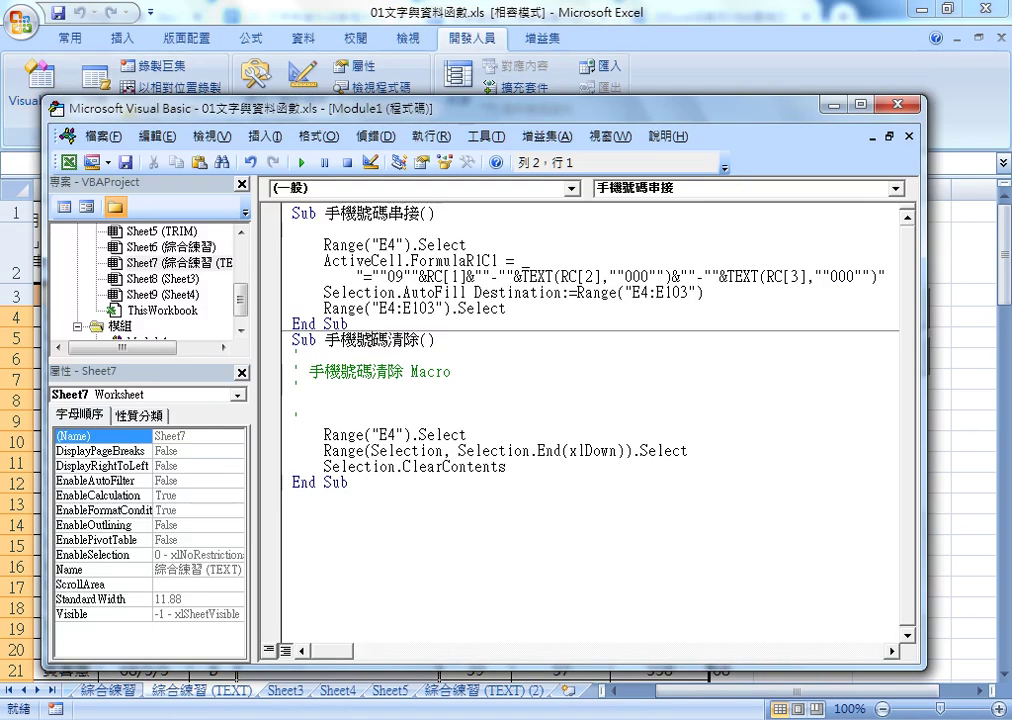
Close the Module1 code window, Project and Properties panes, then close and reopen the editor
left_click(909, 136)
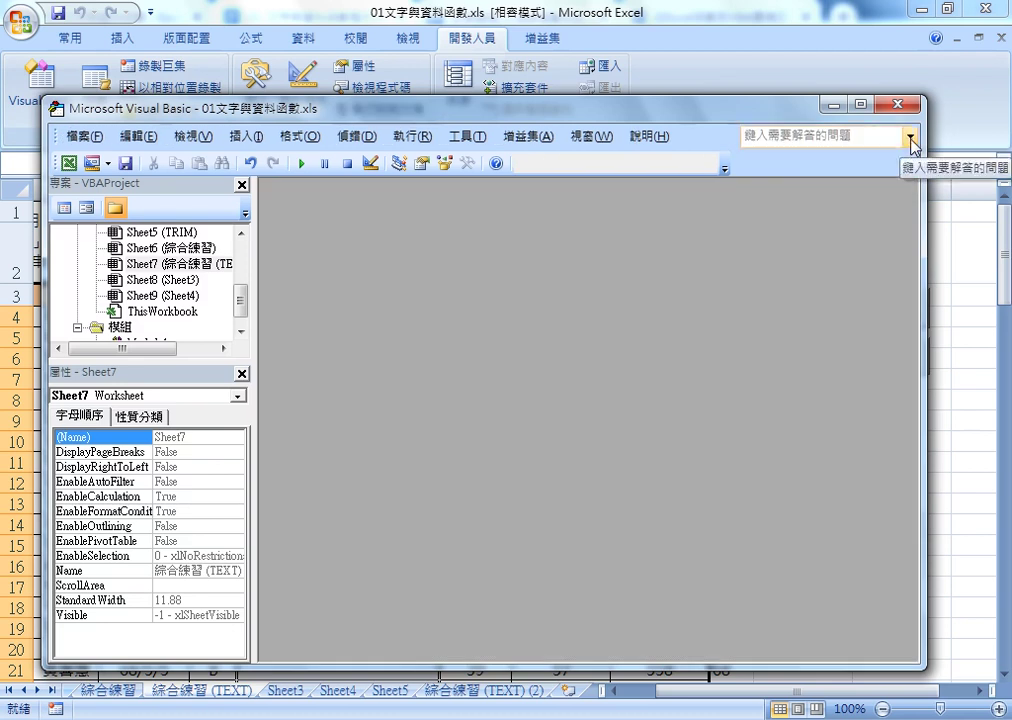
left_click(241, 184)
left_click(241, 184)
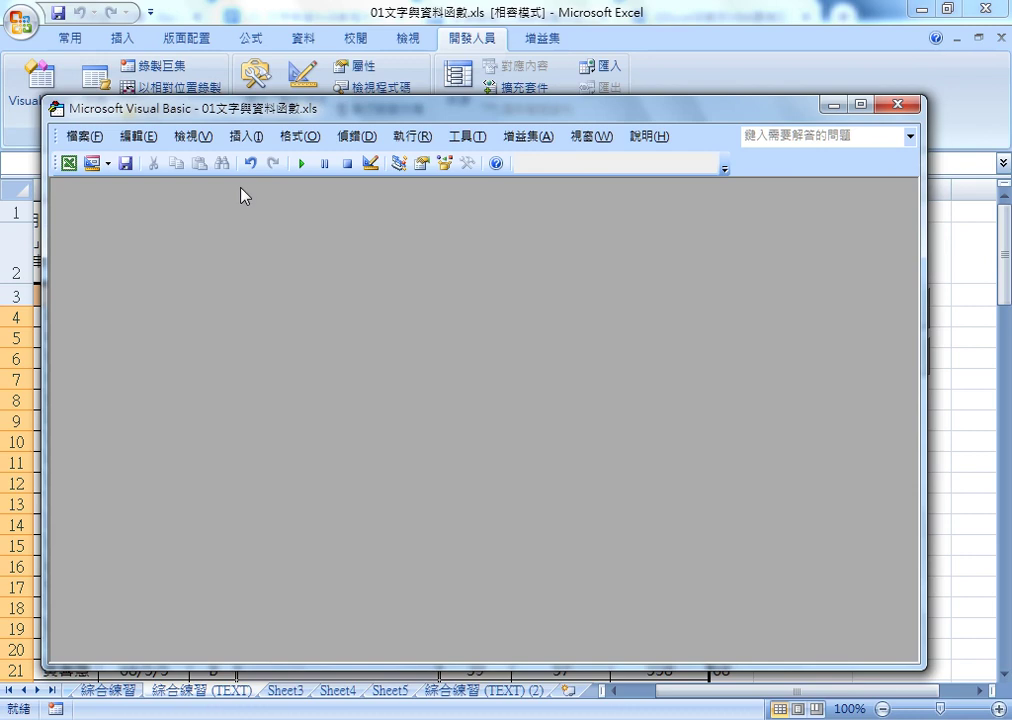
left_click(897, 105)
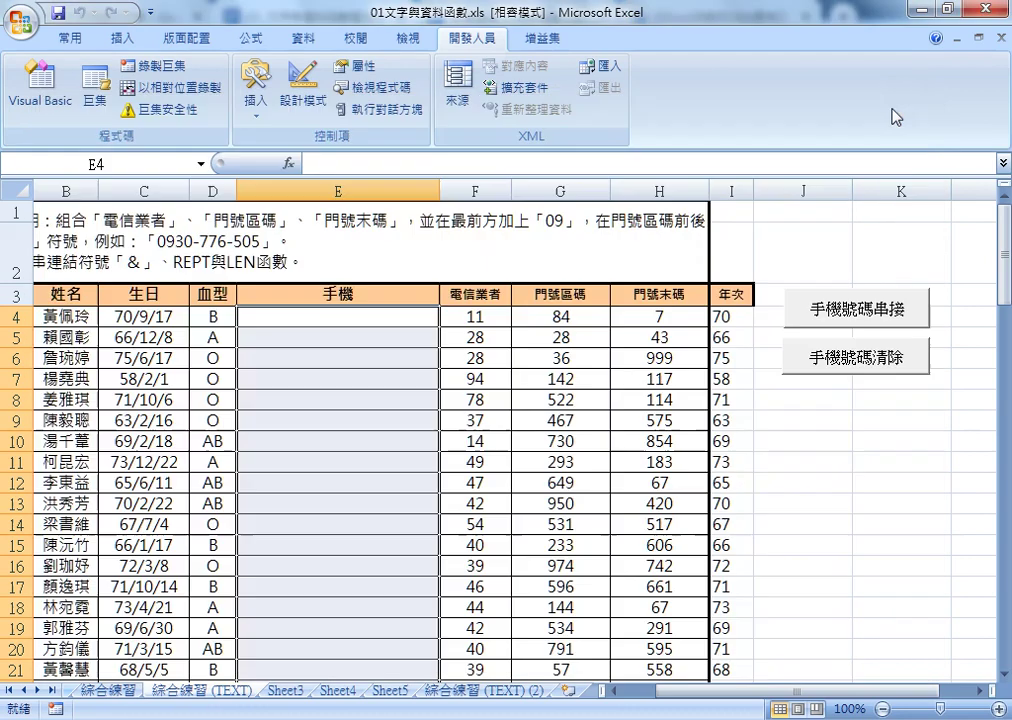
left_click(27, 107)
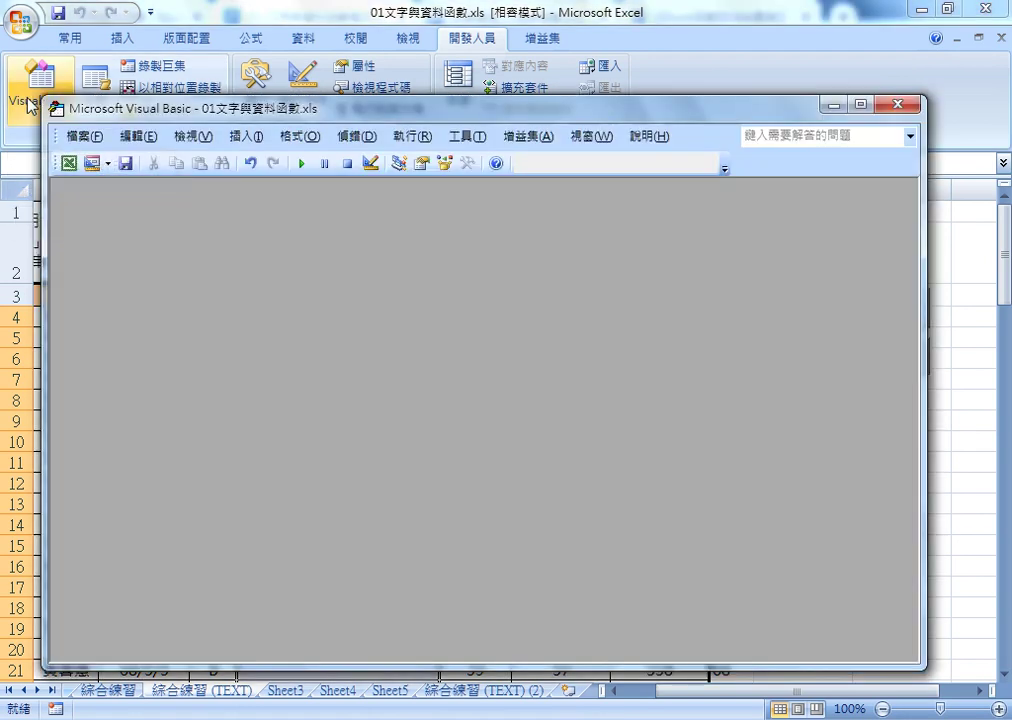